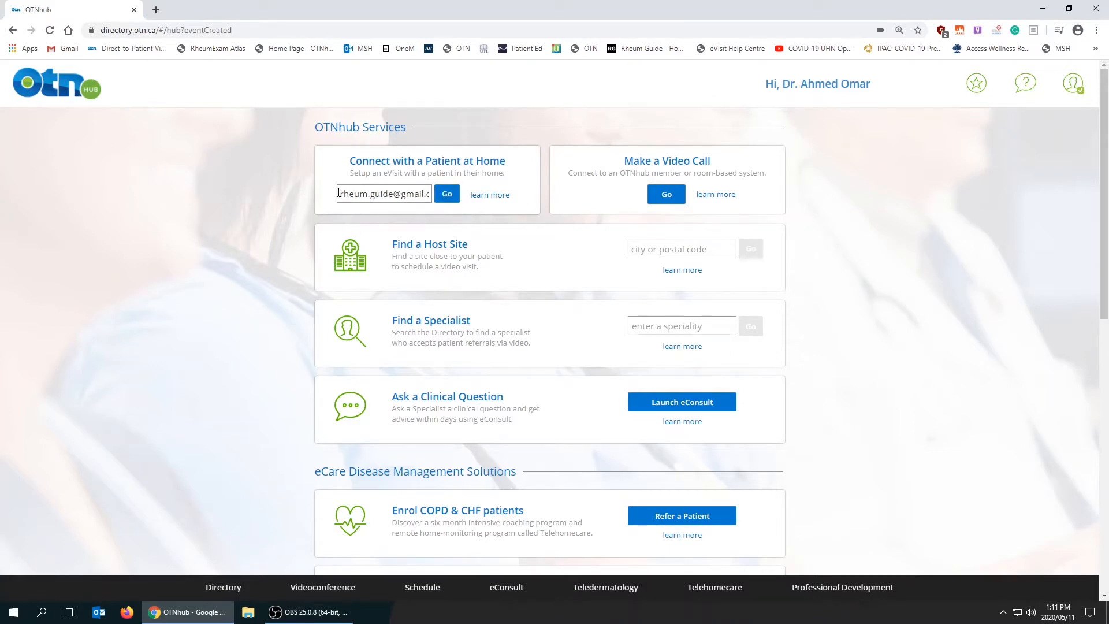
# Start an eVisit with the patient at home using the filled-in e-mail and enter the guest's full name.
pyautogui.click(446, 197)
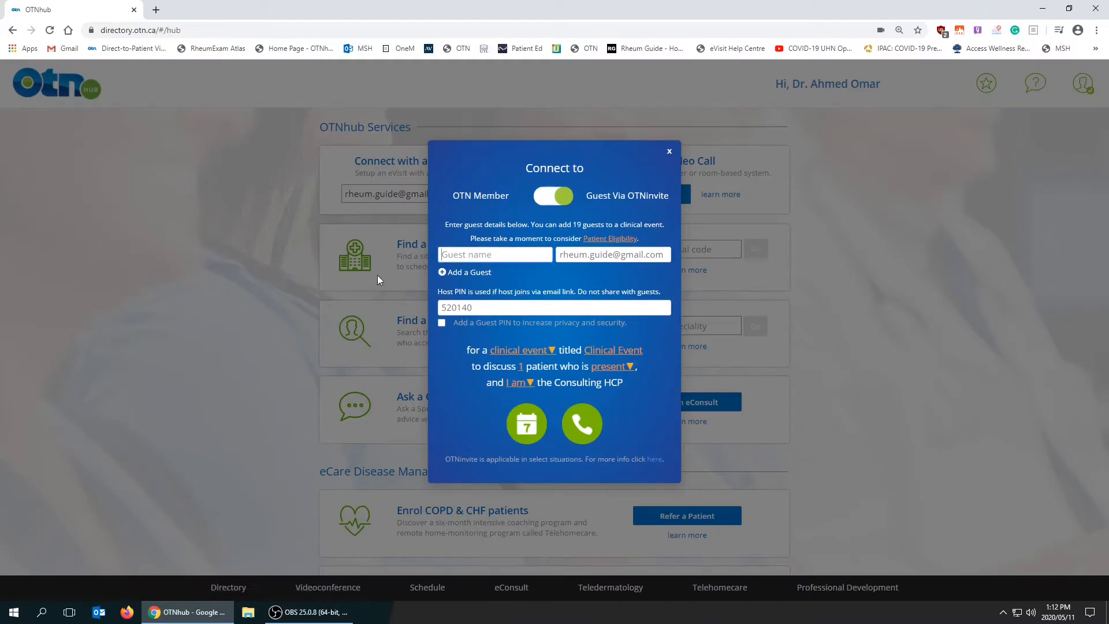
pyautogui.write('Joh')
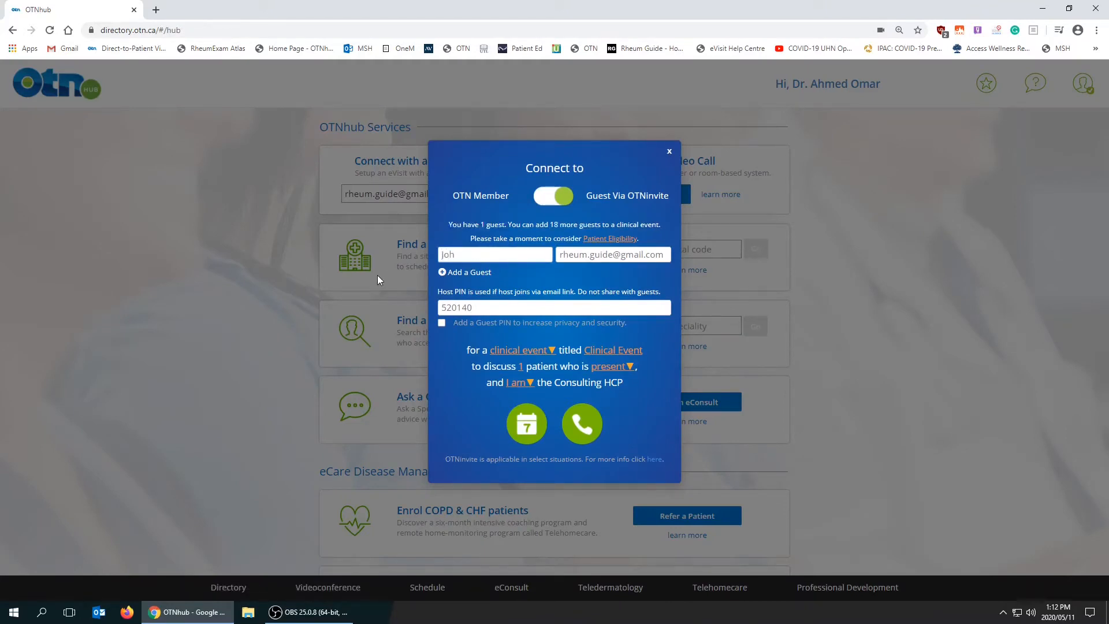
pyautogui.write('n Smith')
# Choose to schedule the clinical event for a future time and set its date to 2020-05-12.
pyautogui.click(526, 427)
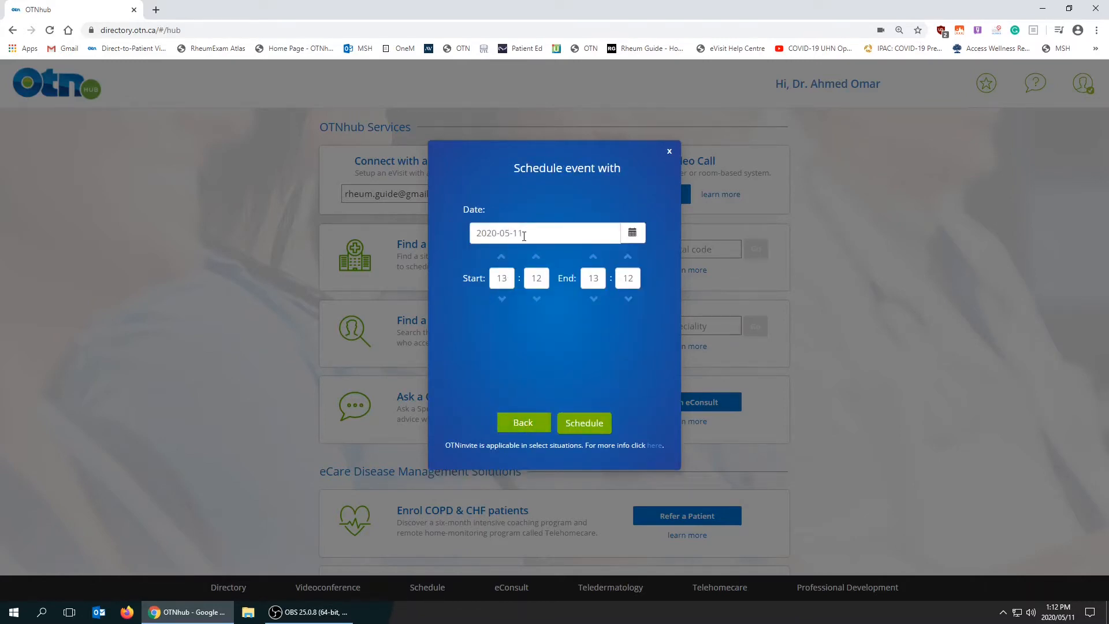
pyautogui.click(632, 232)
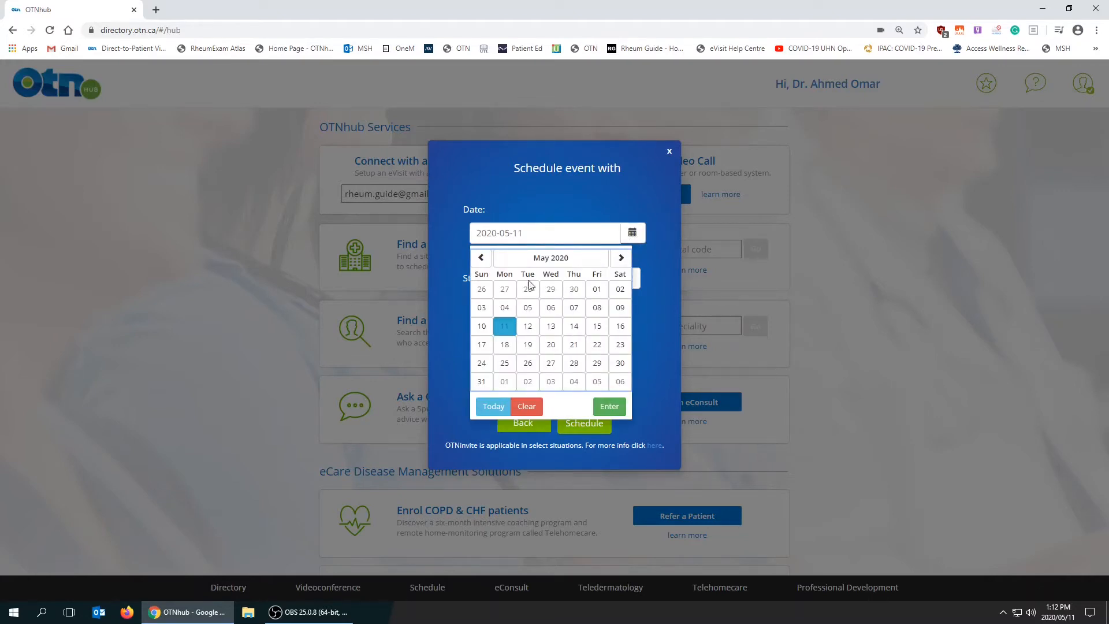
pyautogui.click(527, 326)
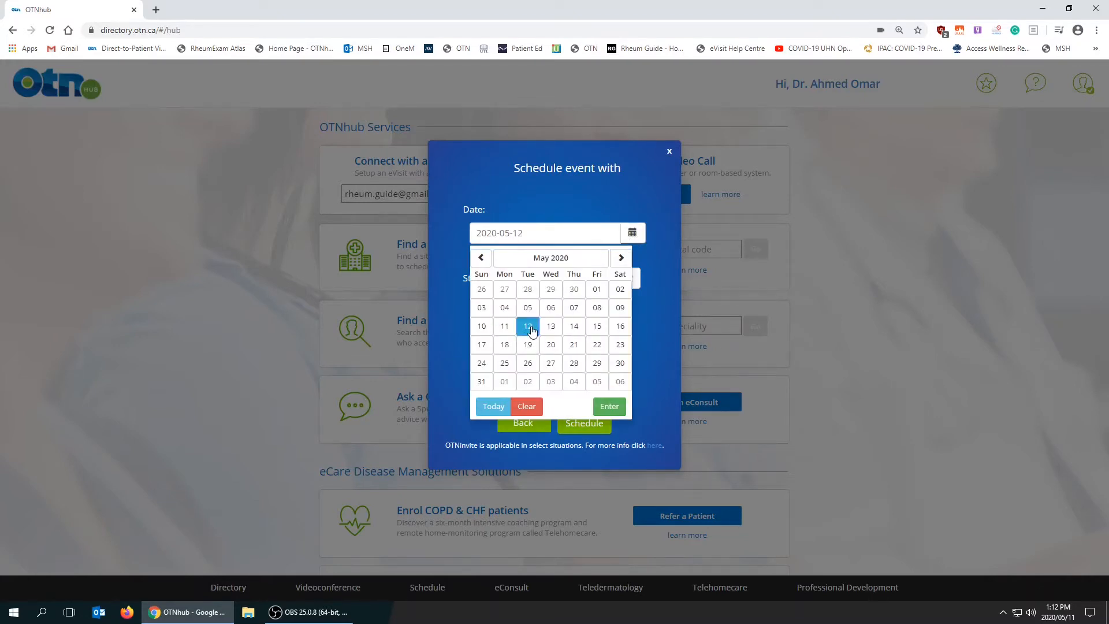
pyautogui.click(609, 407)
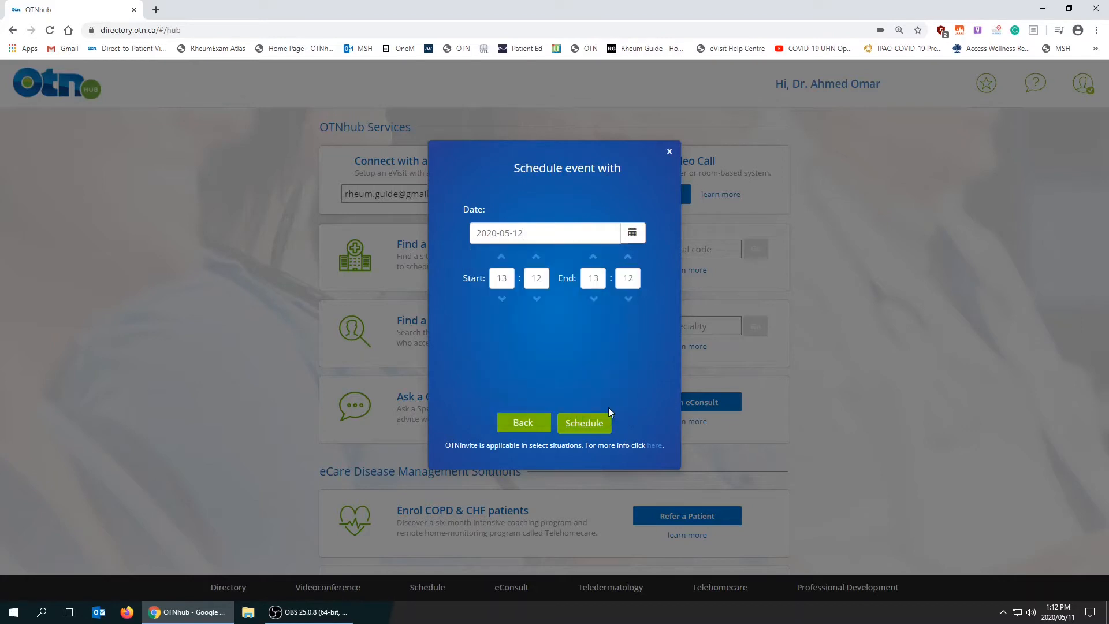
# Set the event's start time to 09:00 and its end time to 10:10.
pyautogui.doubleClick(497, 280)
pyautogui.write('9')
pyautogui.press('Tab')
pyautogui.write('0')
pyautogui.doubleClick(593, 278)
pyautogui.click(583, 280)
pyautogui.write('10')
pyautogui.press('Tab')
pyautogui.write('10')
# Schedule the event and confirm it with the patient handout set to open in a new window.
pyautogui.click(584, 422)
pyautogui.click(589, 430)
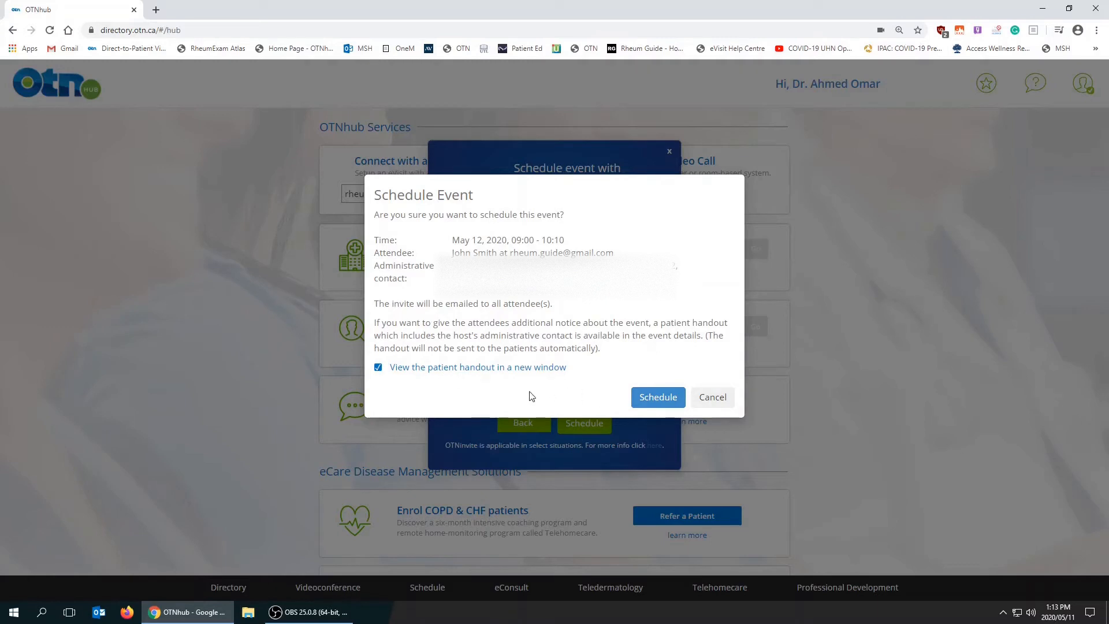
pyautogui.click(636, 404)
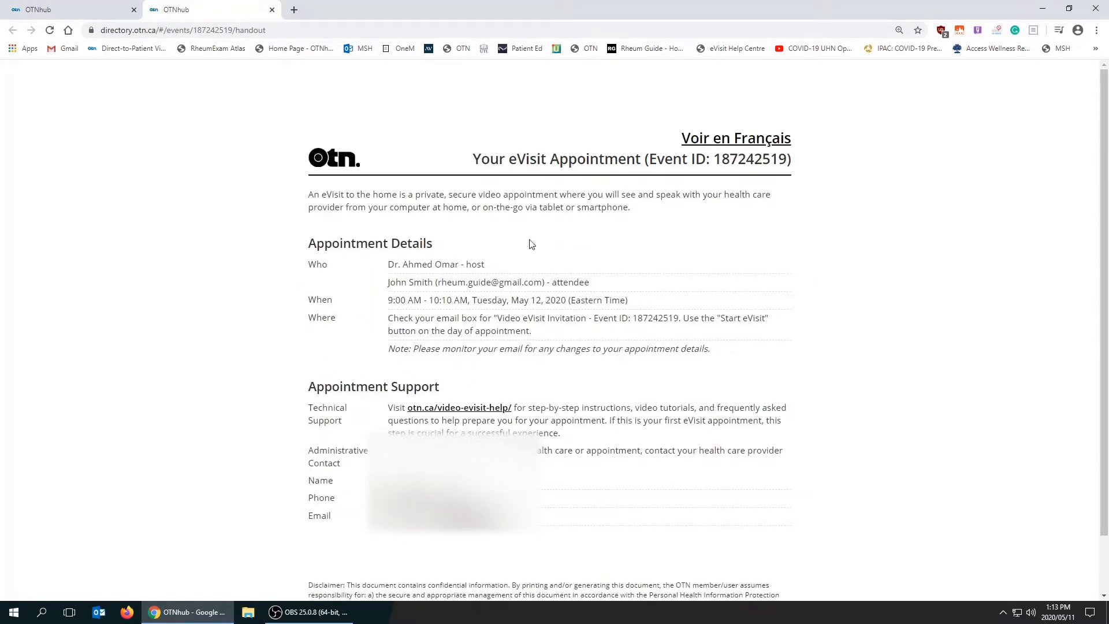
# Return to the hub page, change the patient's e-mail address and start a second eVisit with a patient at home.
pyautogui.click(80, 12)
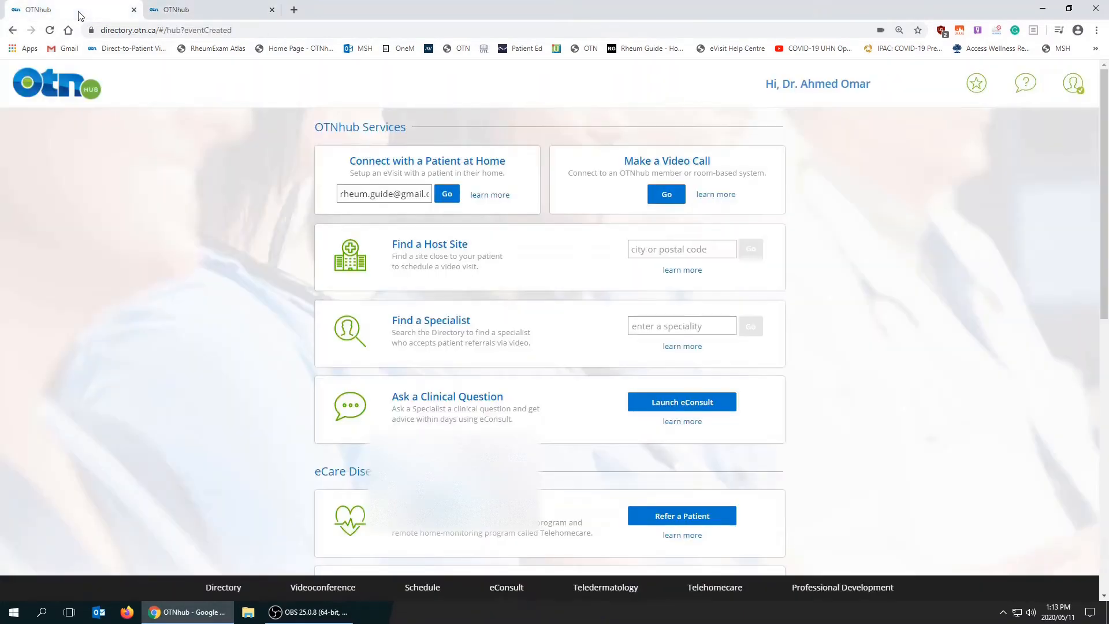
pyautogui.click(222, 10)
pyautogui.click(74, 16)
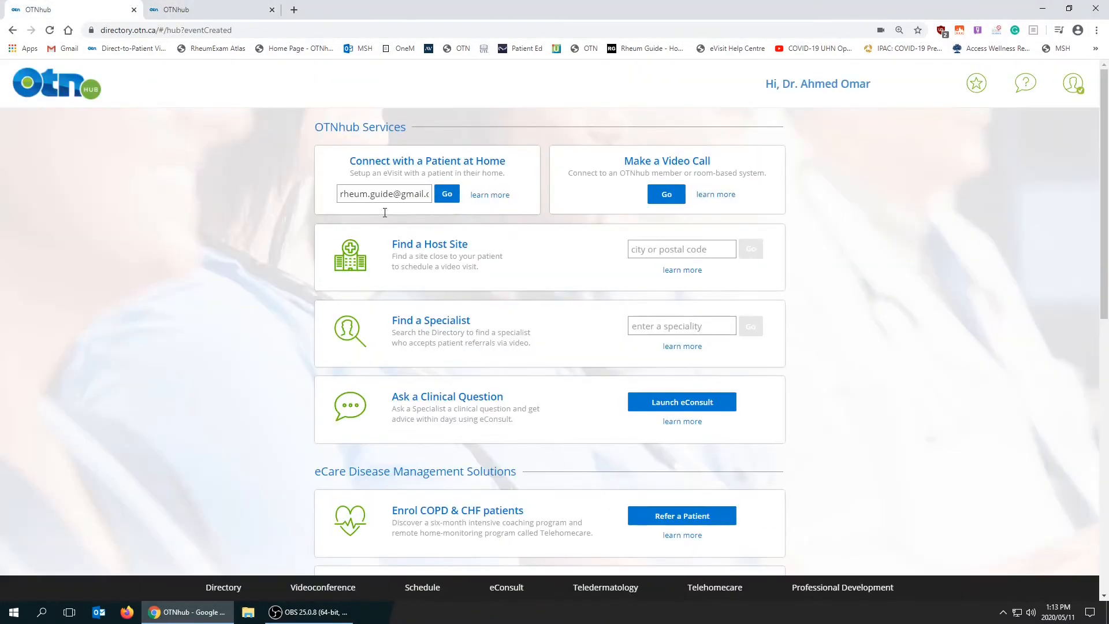
pyautogui.click(372, 194)
pyautogui.press('BackSpace')
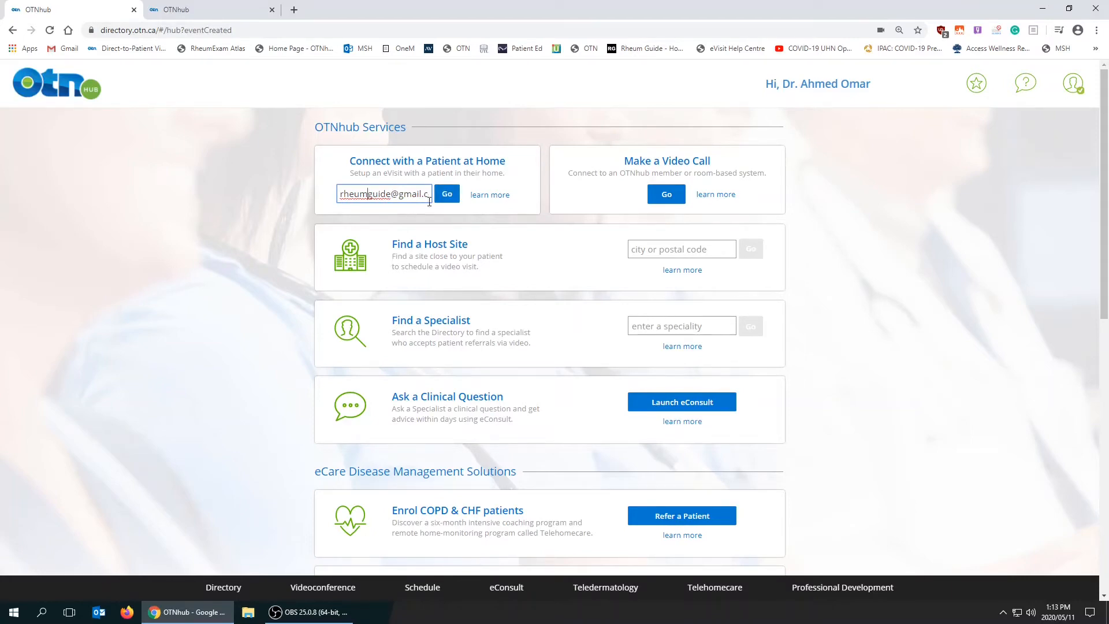
pyautogui.click(446, 194)
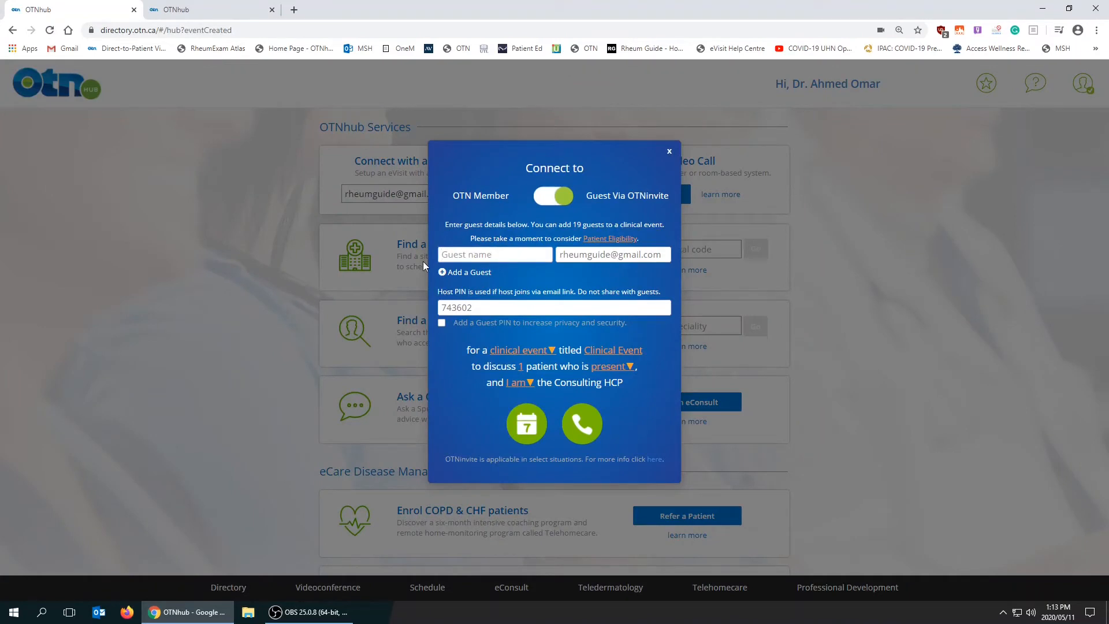
# Enter the second patient's full name as the guest name.
pyautogui.write('Will ')
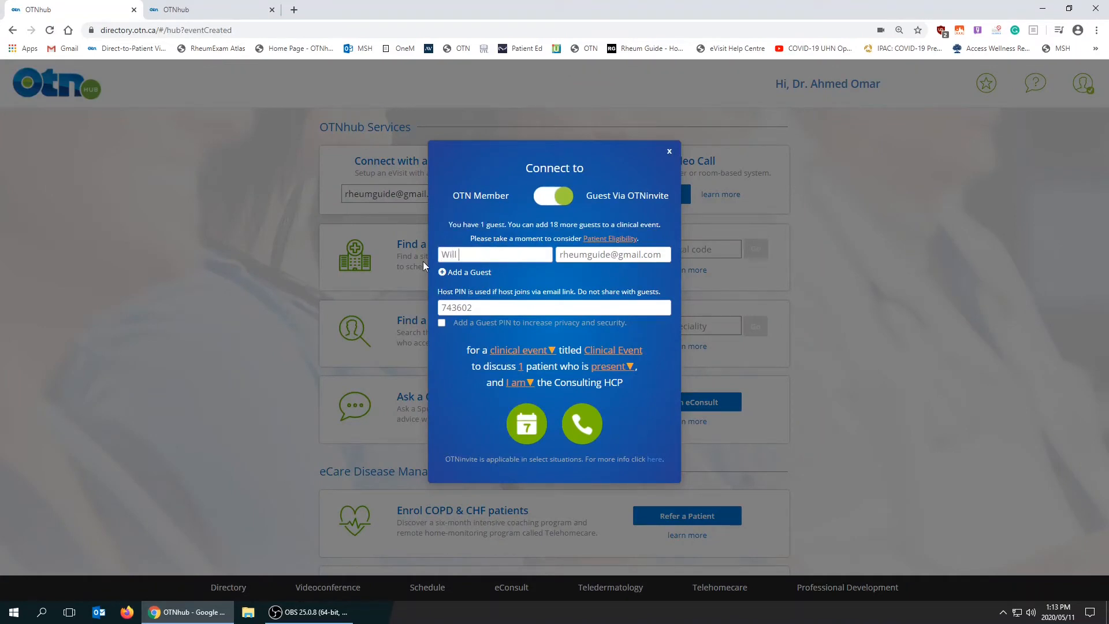
pyautogui.write('Example')
# Try scheduling the visit with an additional guest left blank, and remove that extra guest entry.
pyautogui.click(534, 441)
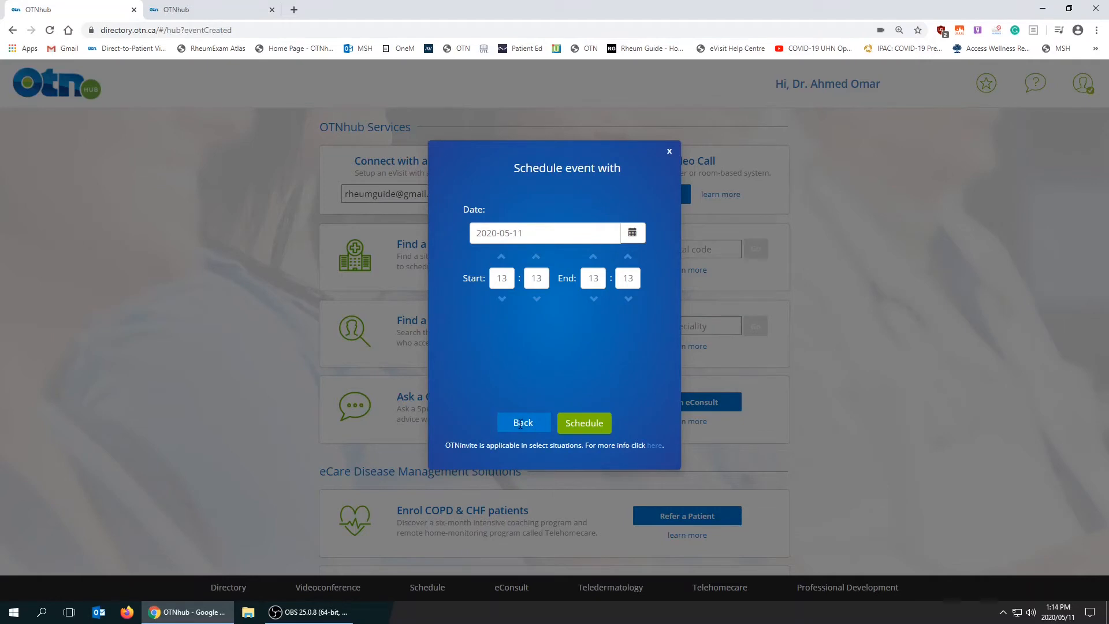
pyautogui.click(521, 423)
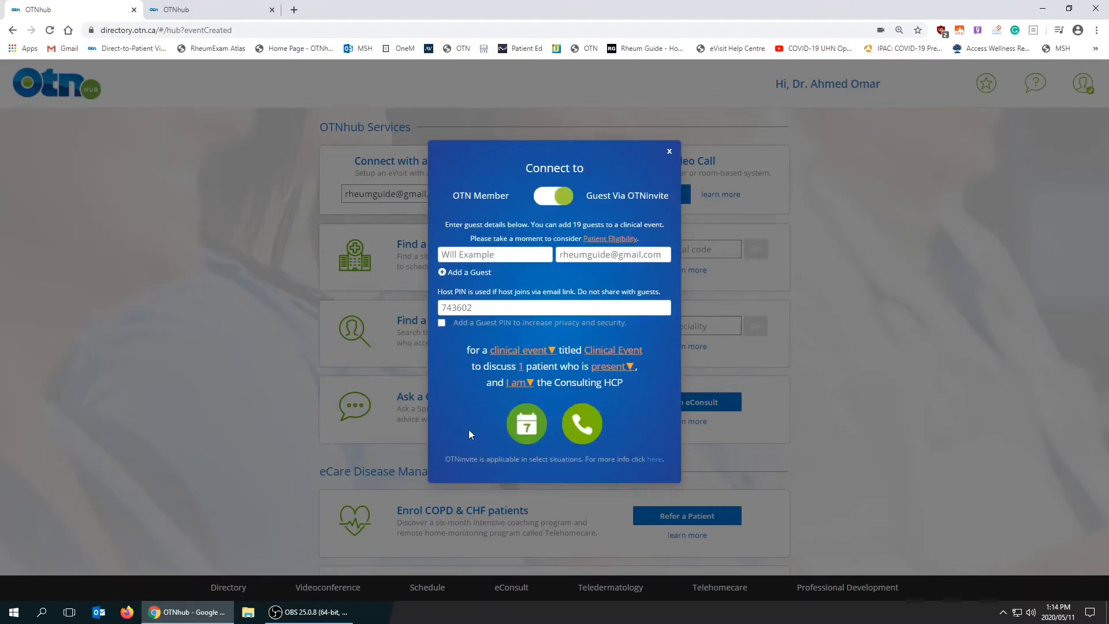
pyautogui.click(443, 274)
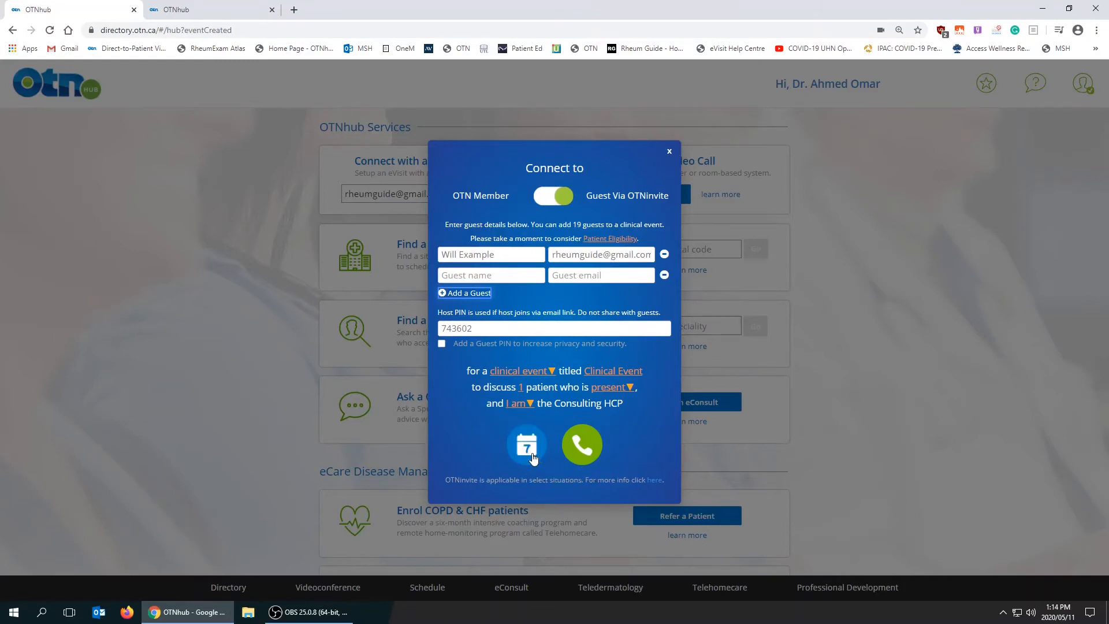
pyautogui.click(532, 455)
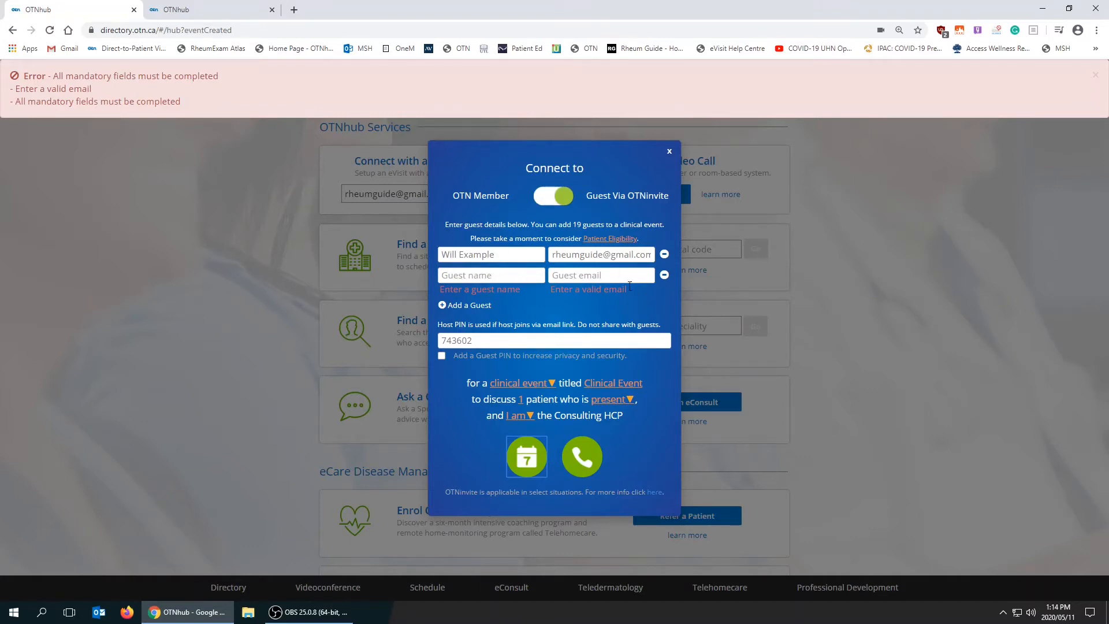
pyautogui.click(1097, 75)
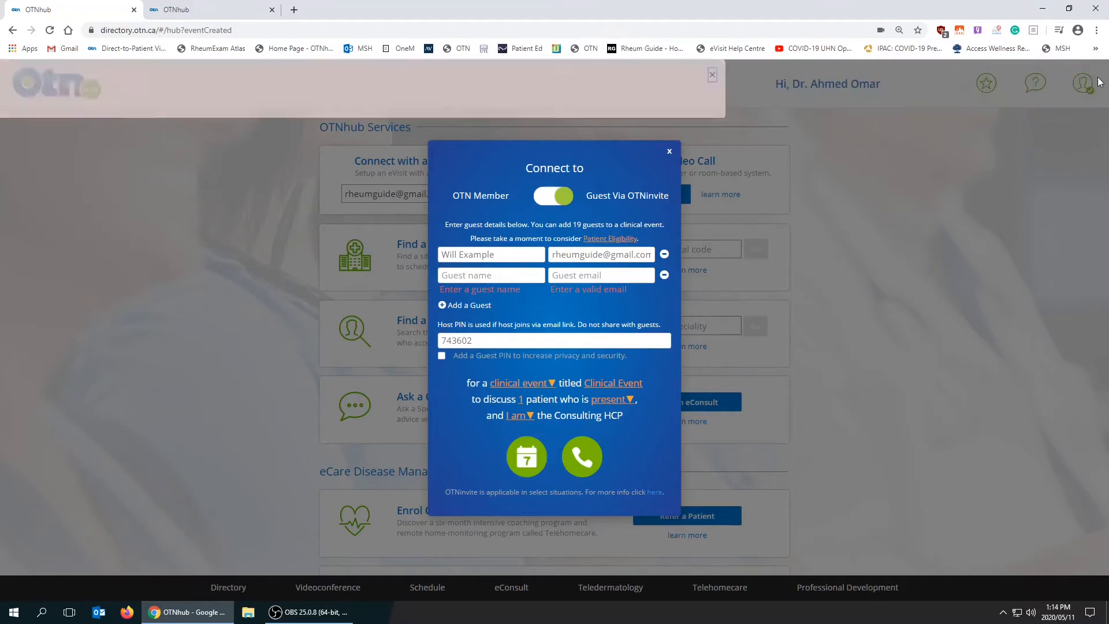
pyautogui.click(665, 275)
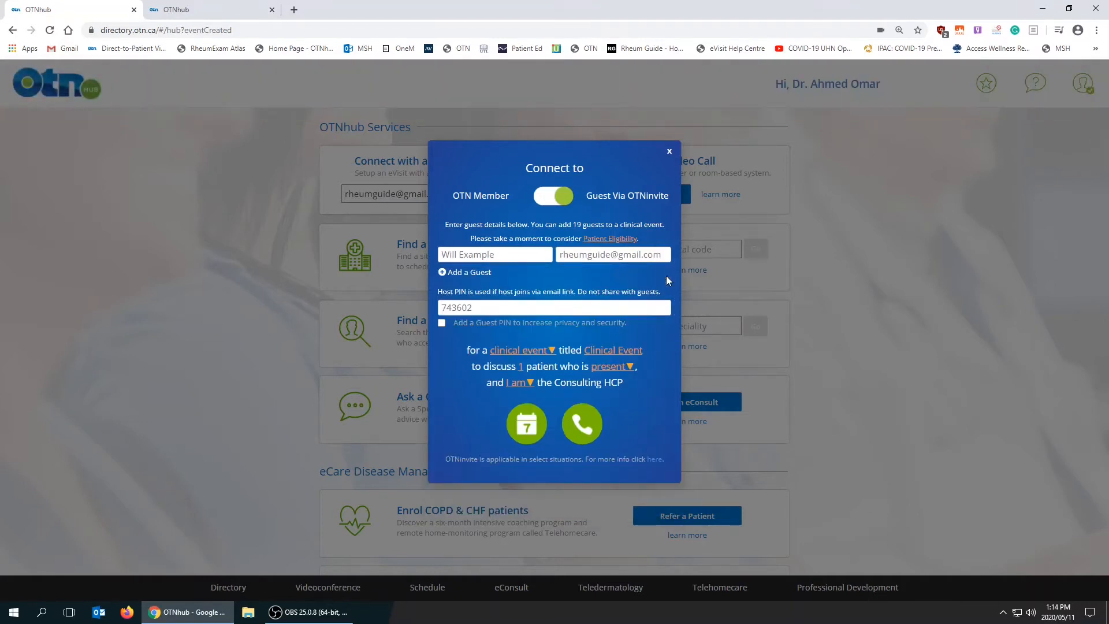
# Set the second visit to start at 10:00 and end at 11:00, and submit it for scheduling.
pyautogui.click(527, 425)
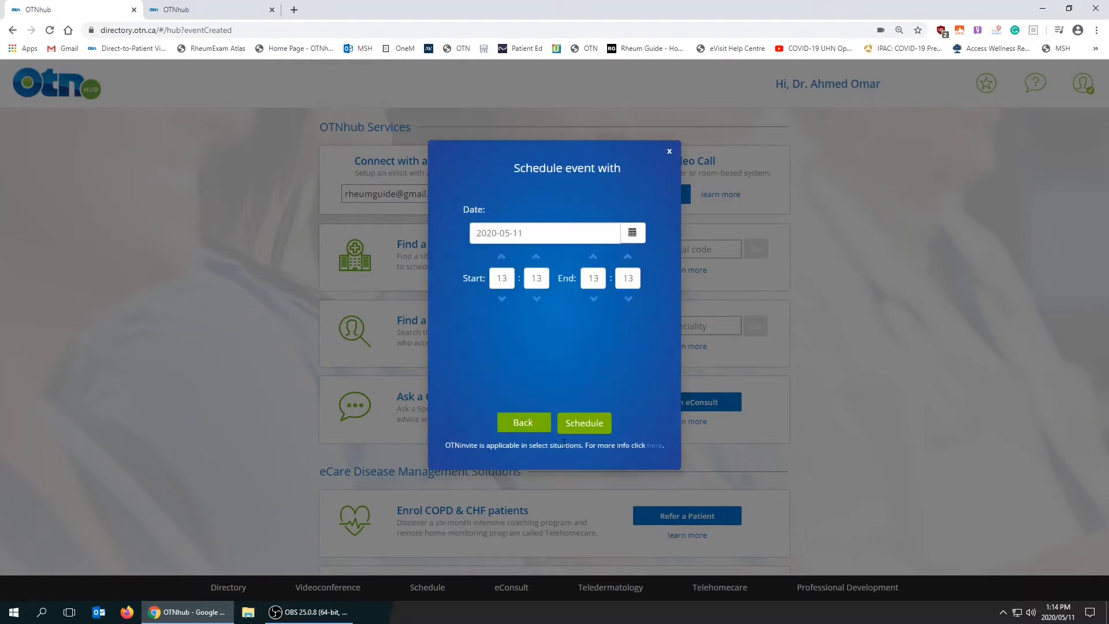
pyautogui.doubleClick(509, 280)
pyautogui.write('00')
pyautogui.press('Tab')
pyautogui.write('11')
pyautogui.doubleClick(625, 275)
pyautogui.write('0')
pyautogui.click(582, 426)
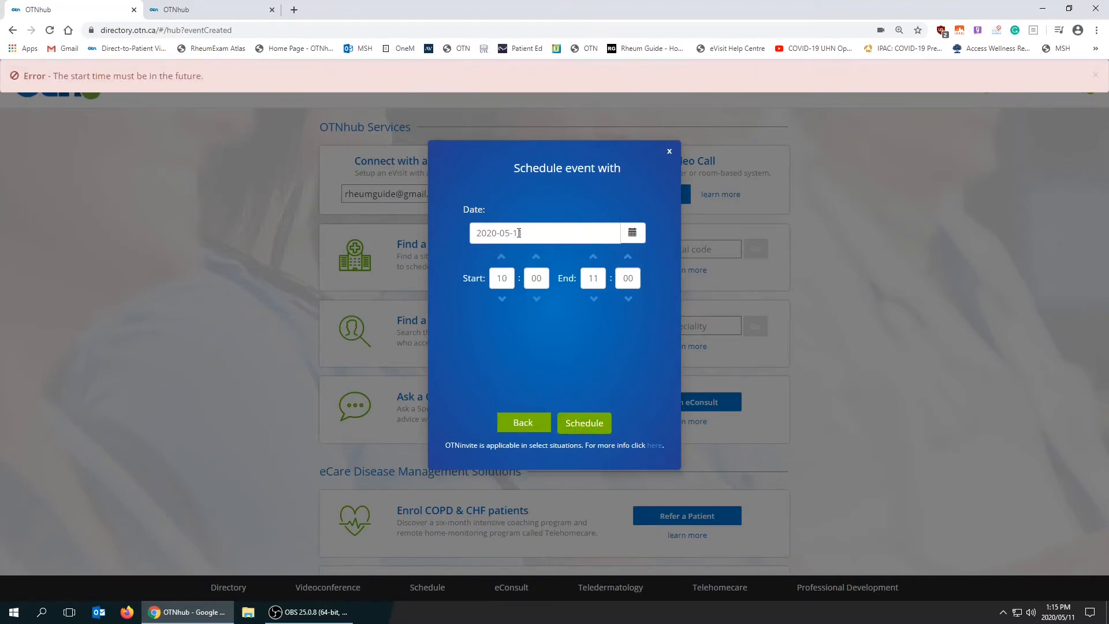
# Set the second visit's date to May 12, 2020 and try to schedule it with the patient handout.
pyautogui.click(633, 232)
pyautogui.click(527, 327)
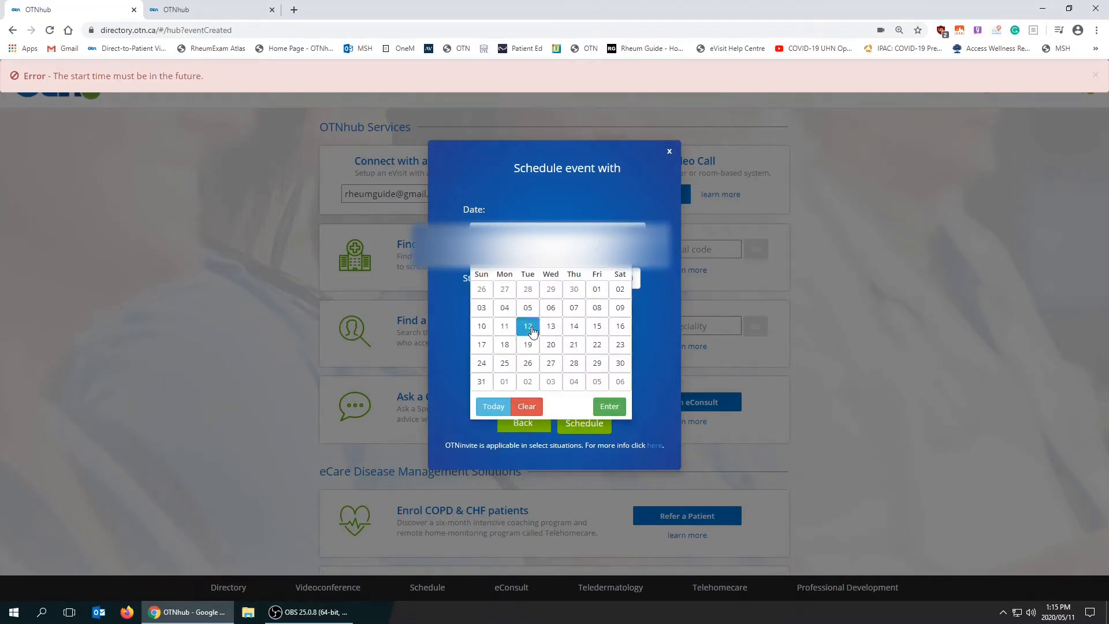
pyautogui.click(610, 406)
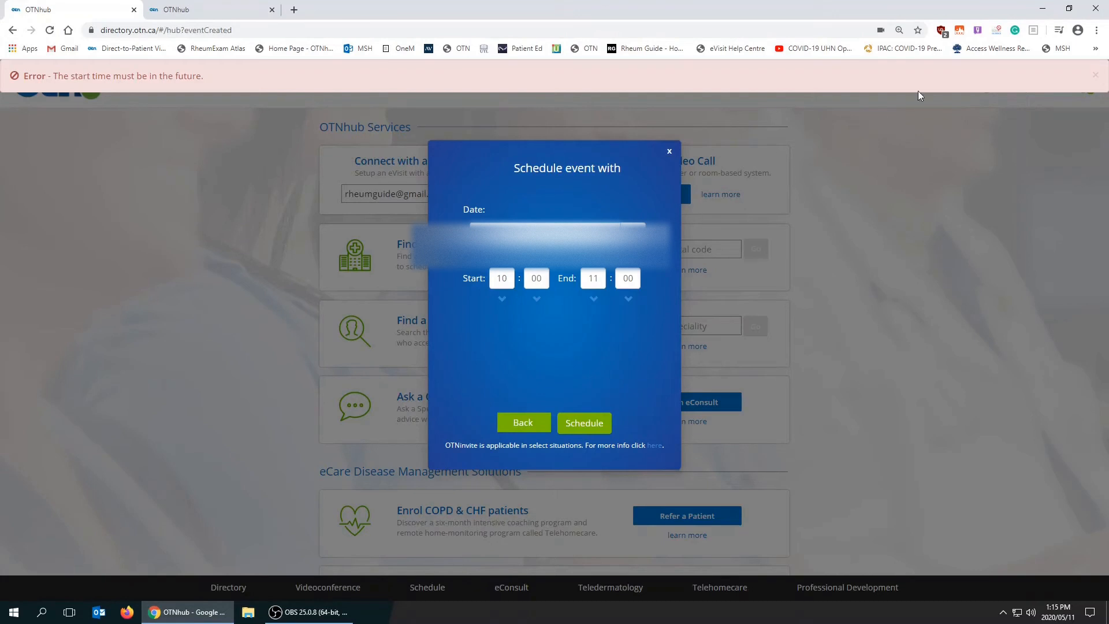
pyautogui.click(1097, 76)
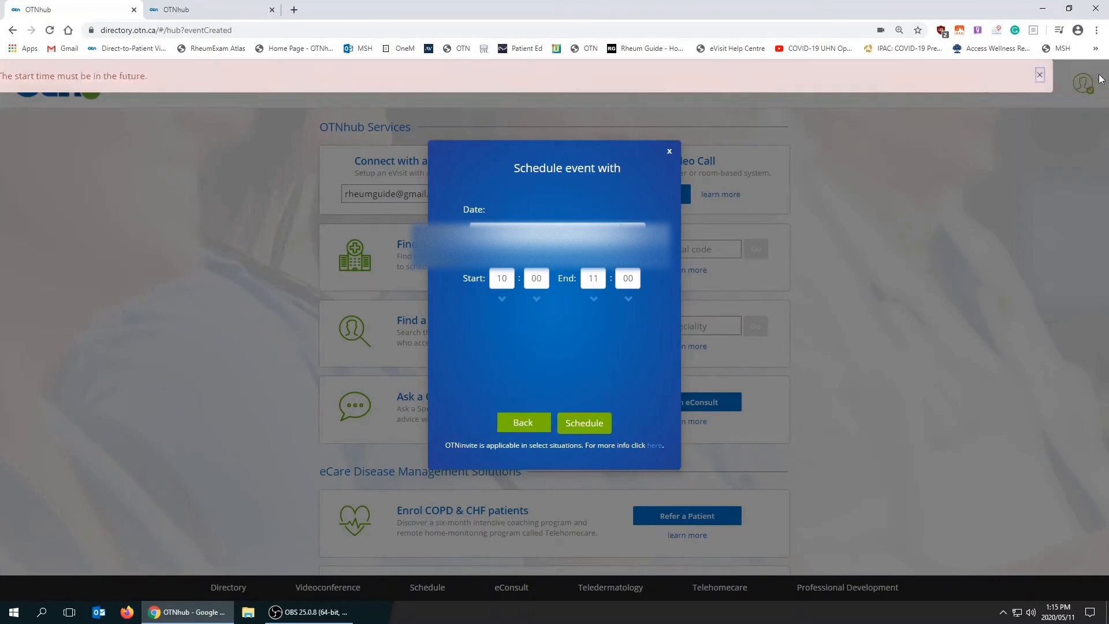
pyautogui.click(595, 426)
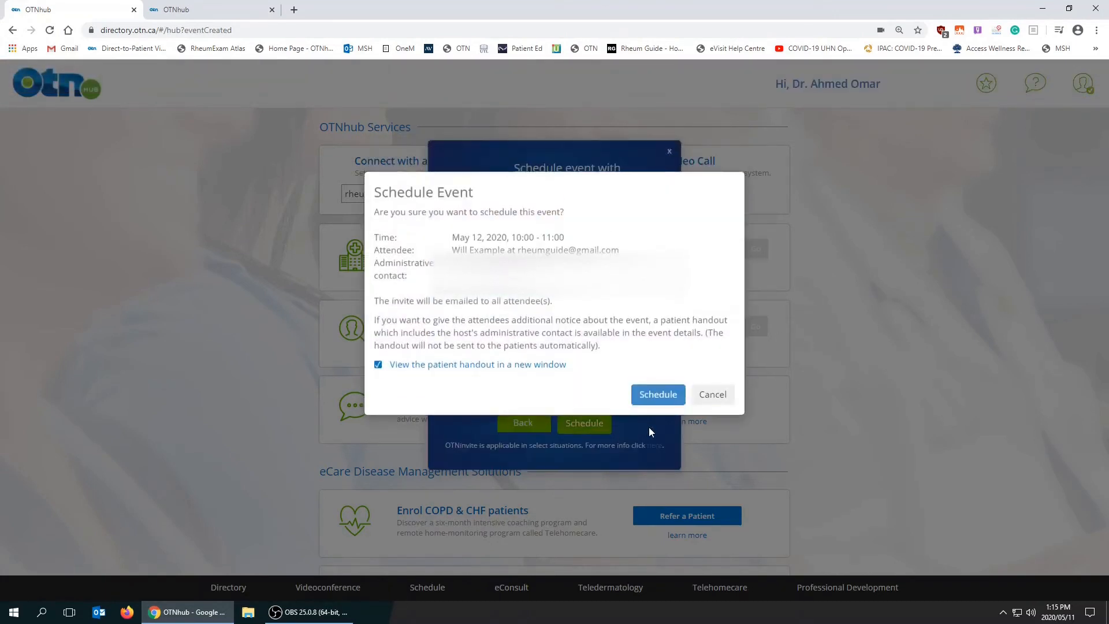
pyautogui.click(660, 396)
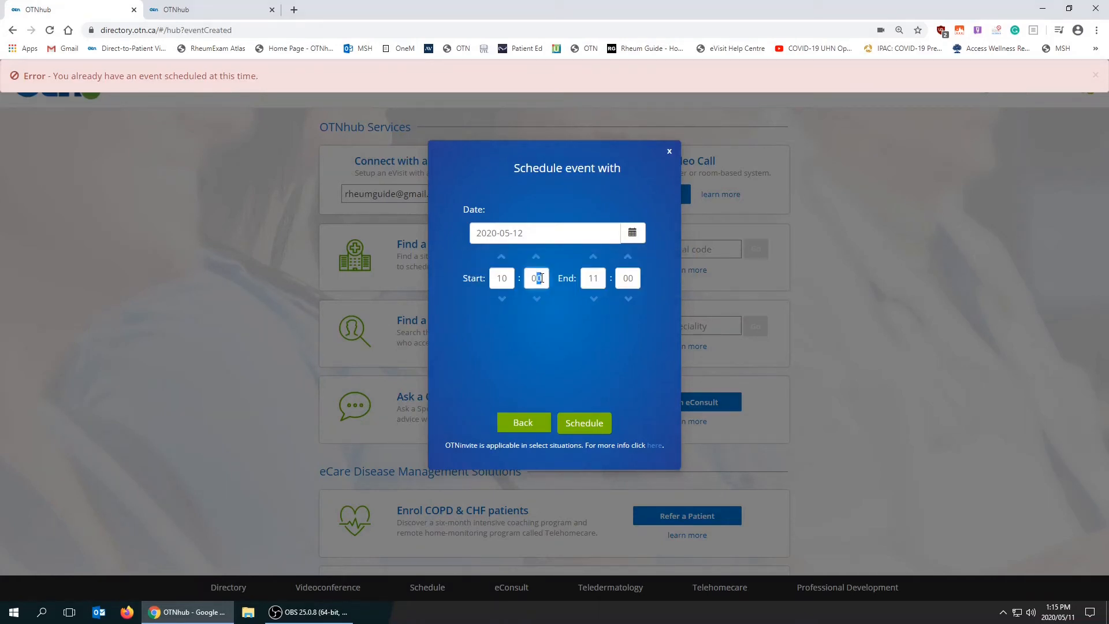
# Change the second visit's start time to 10:30.
pyautogui.write('1')
pyautogui.doubleClick(538, 277)
pyautogui.click(537, 277)
pyautogui.press('BackSpace')
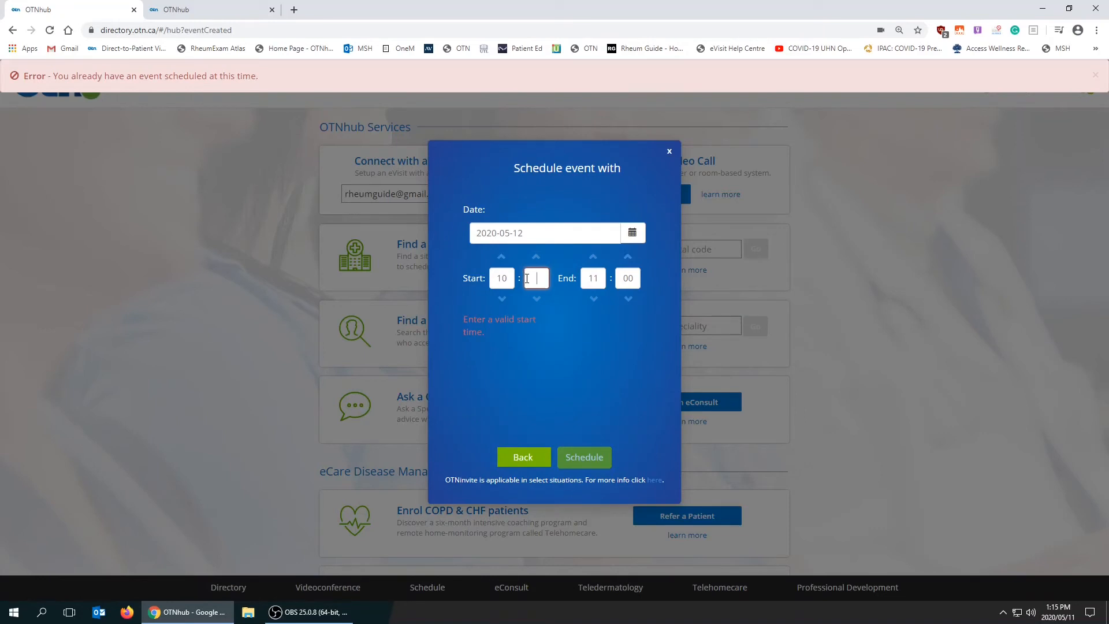
pyautogui.write('30')
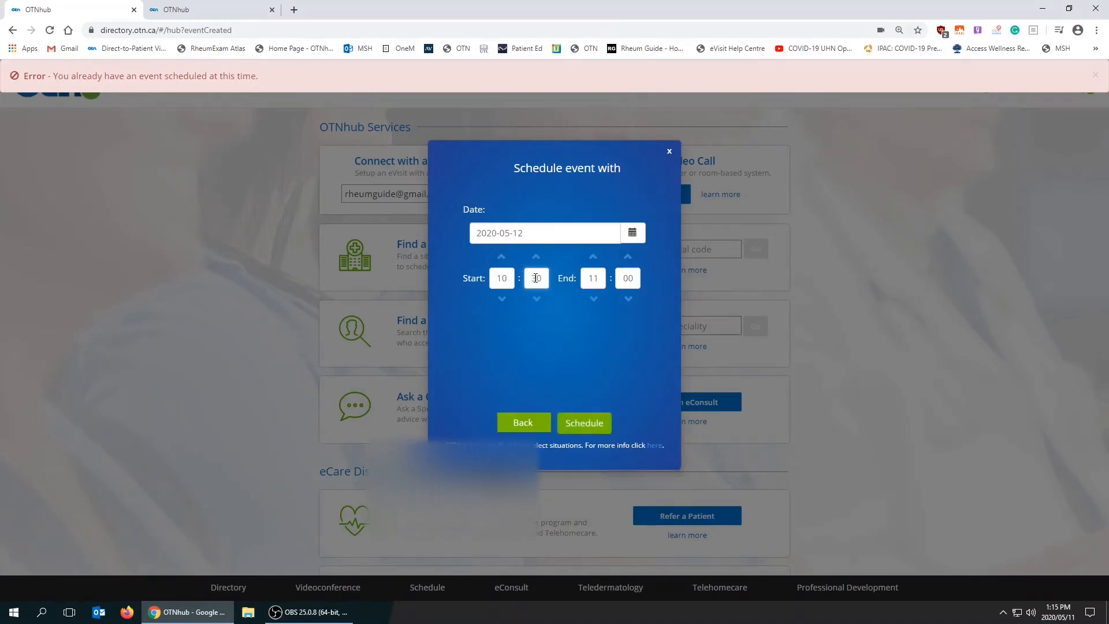
# Schedule the second visit for 10:30 to 11:00 and confirm it with the patient handout opening in a new window.
pyautogui.click(595, 426)
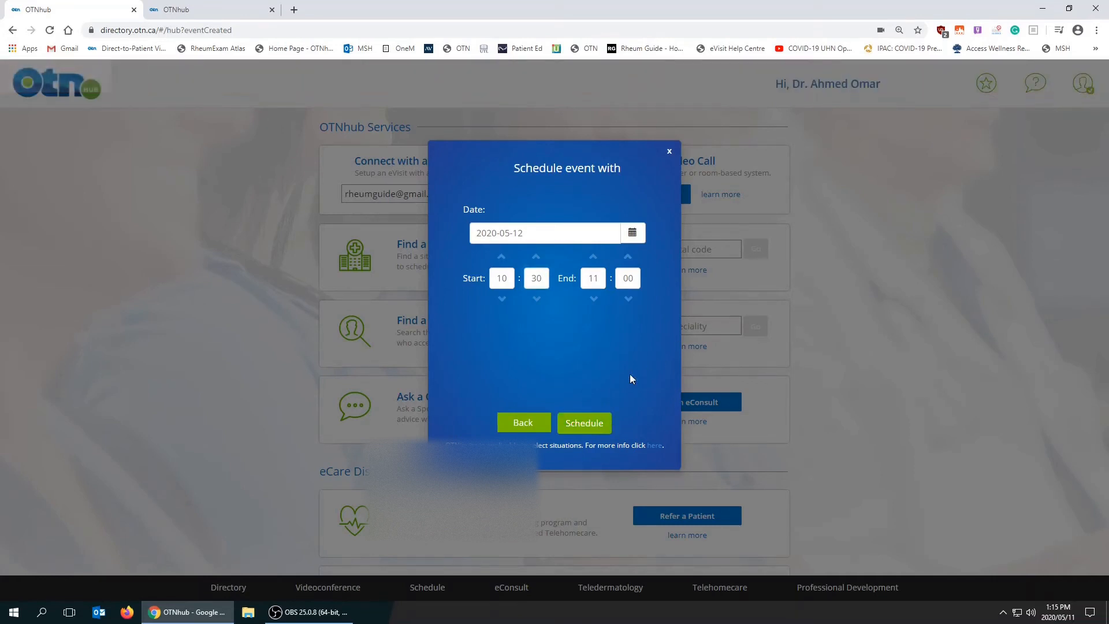
pyautogui.click(571, 424)
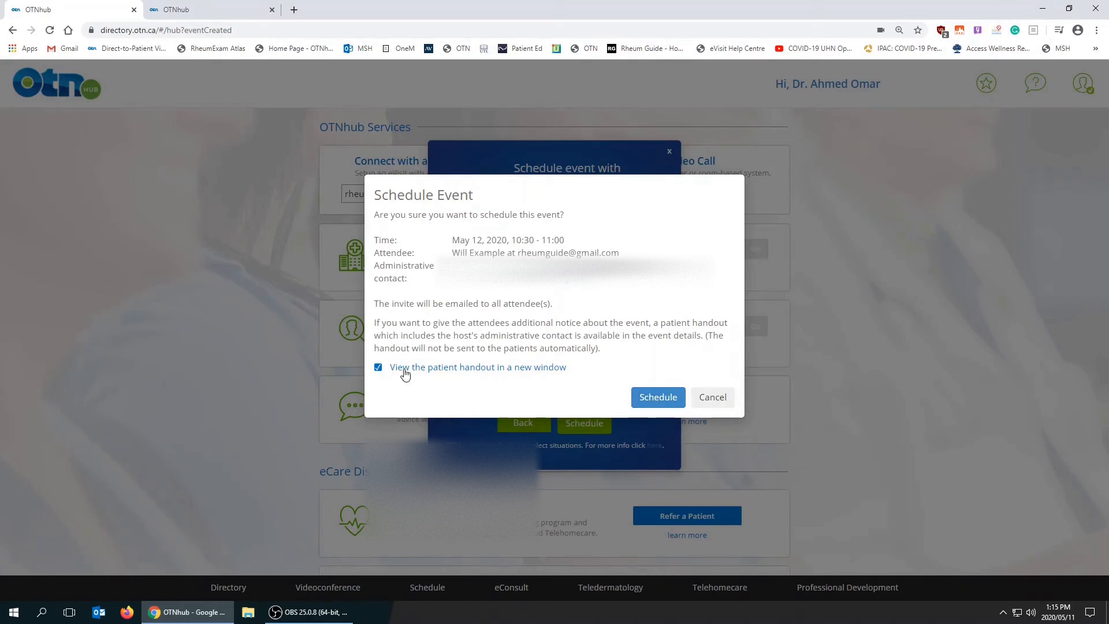
pyautogui.click(657, 399)
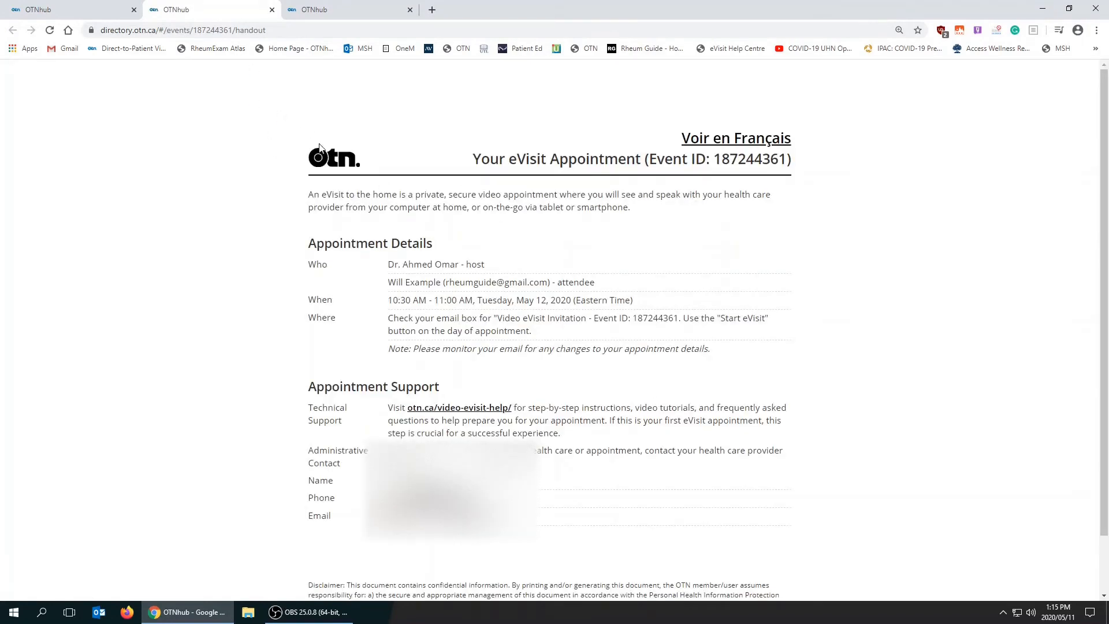
# Close the patient handout and open the account holder's directory profile for management.
pyautogui.click(273, 10)
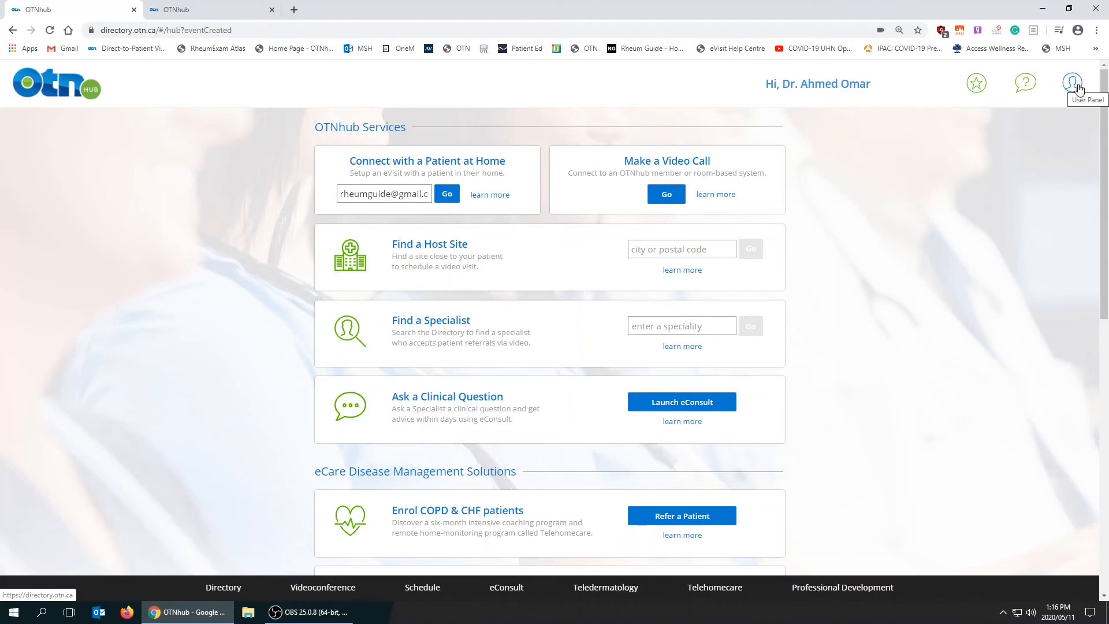
pyautogui.click(1074, 84)
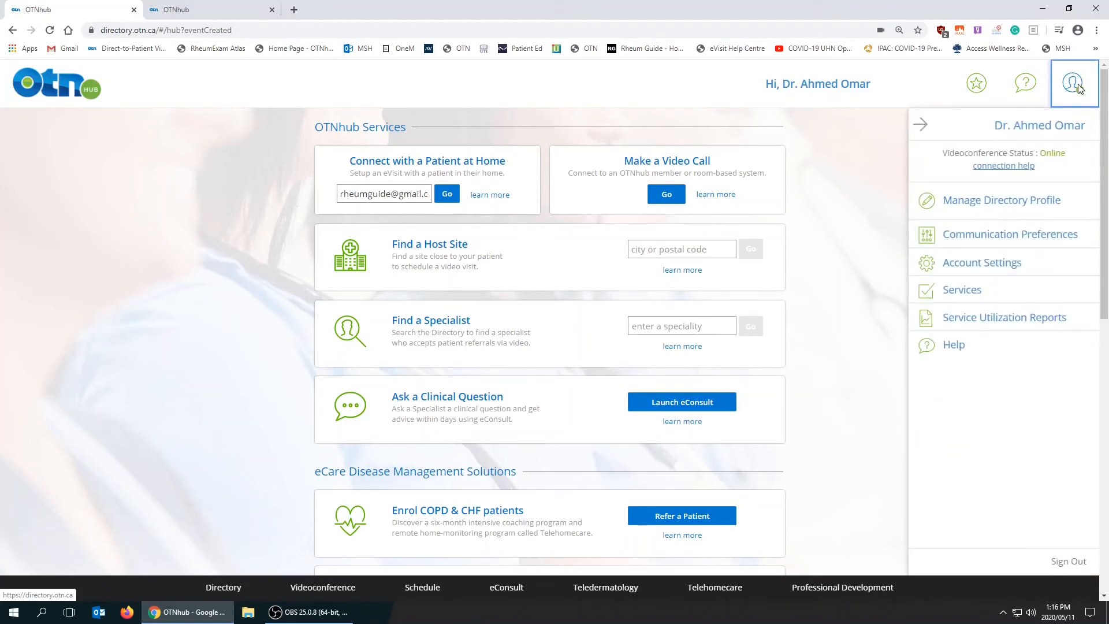
pyautogui.click(998, 202)
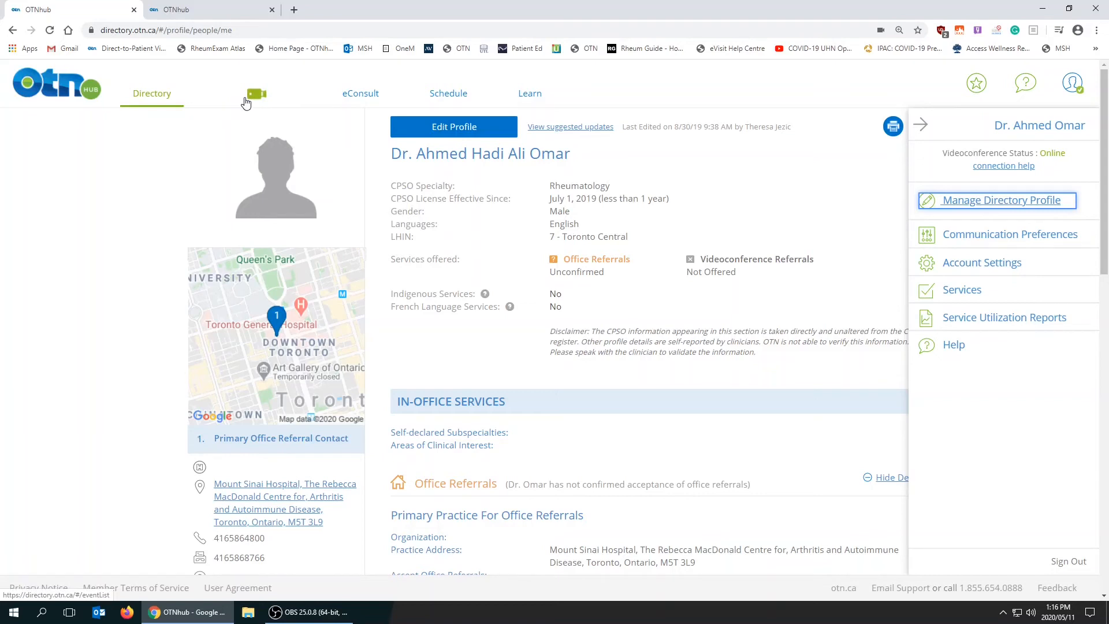
# Show the videoconference events for May 12, 2020 and review the details of the 10:30–11:00 clinical event.
pyautogui.click(245, 103)
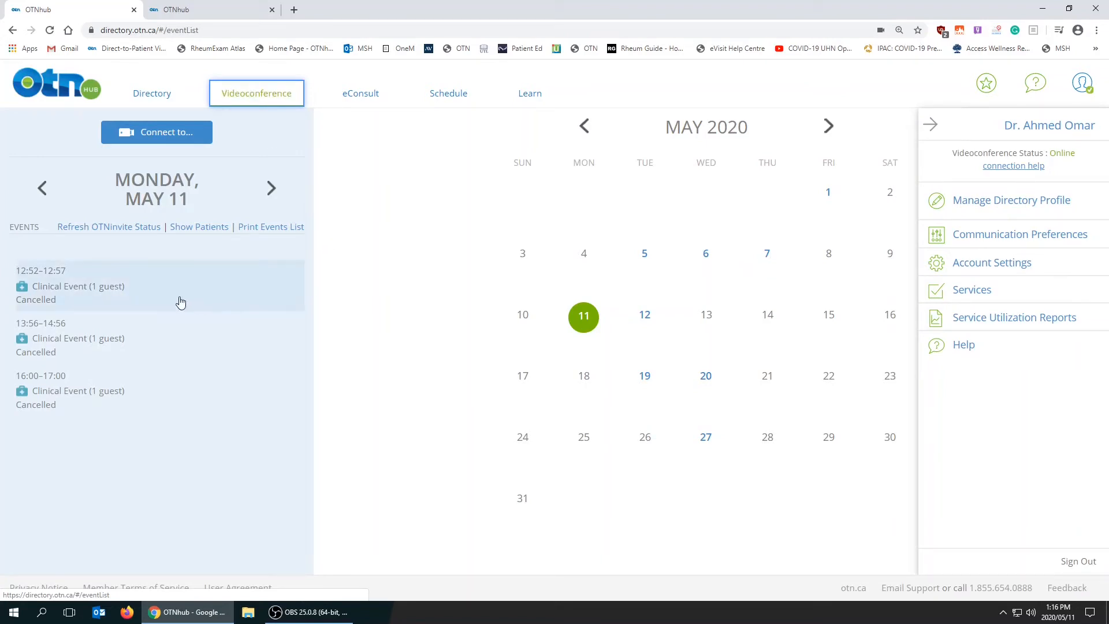
pyautogui.click(645, 317)
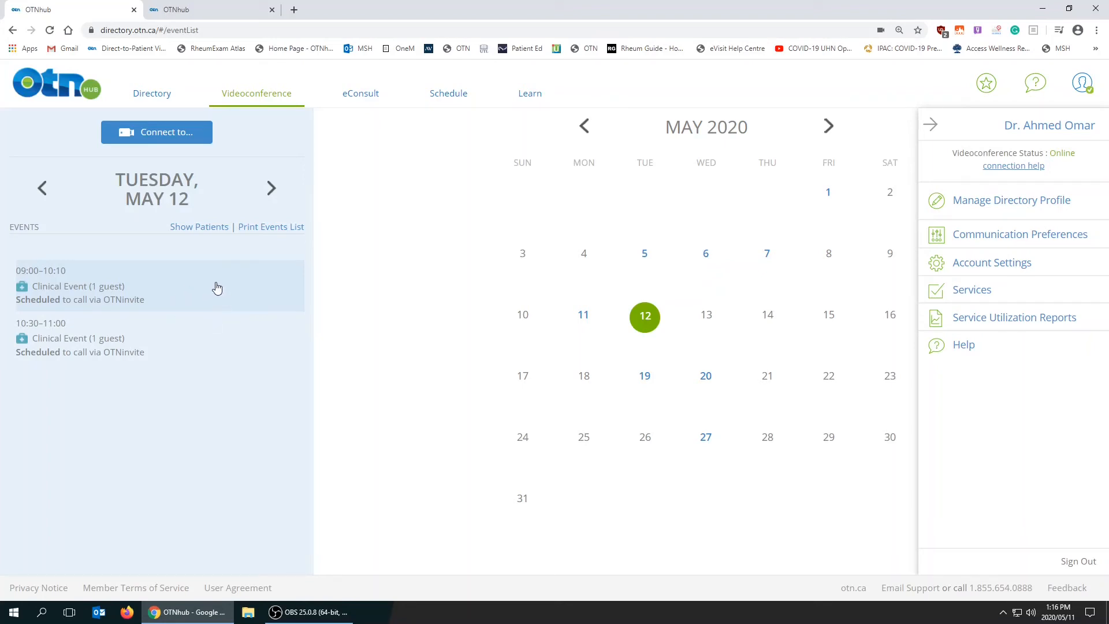
pyautogui.click(192, 353)
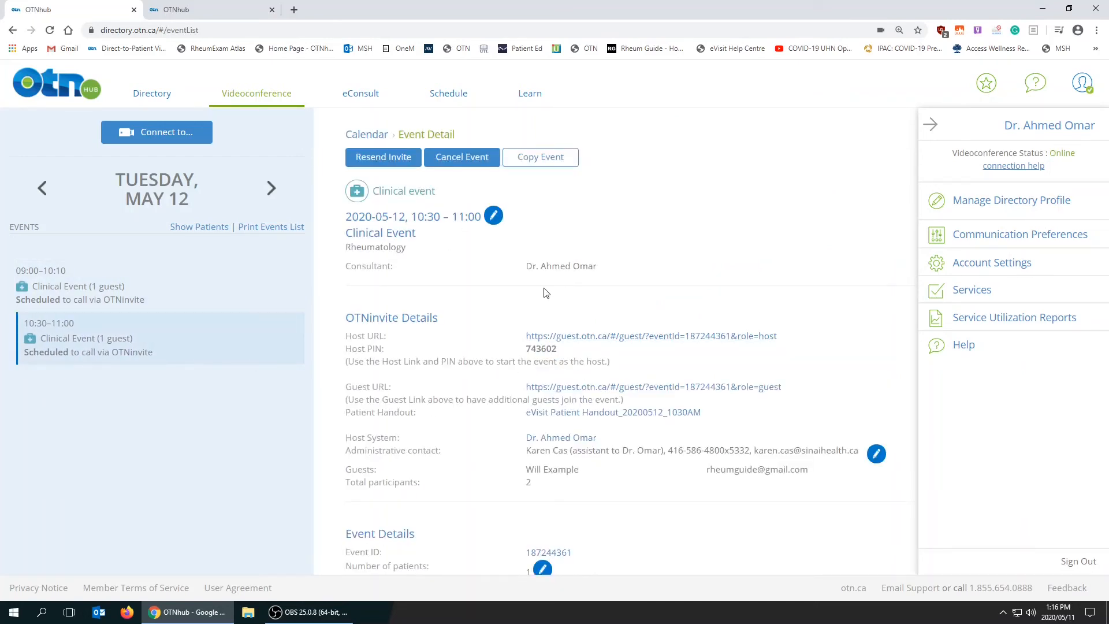
pyautogui.scroll(-2, 477, 270)
pyautogui.scroll(2, 477, 269)
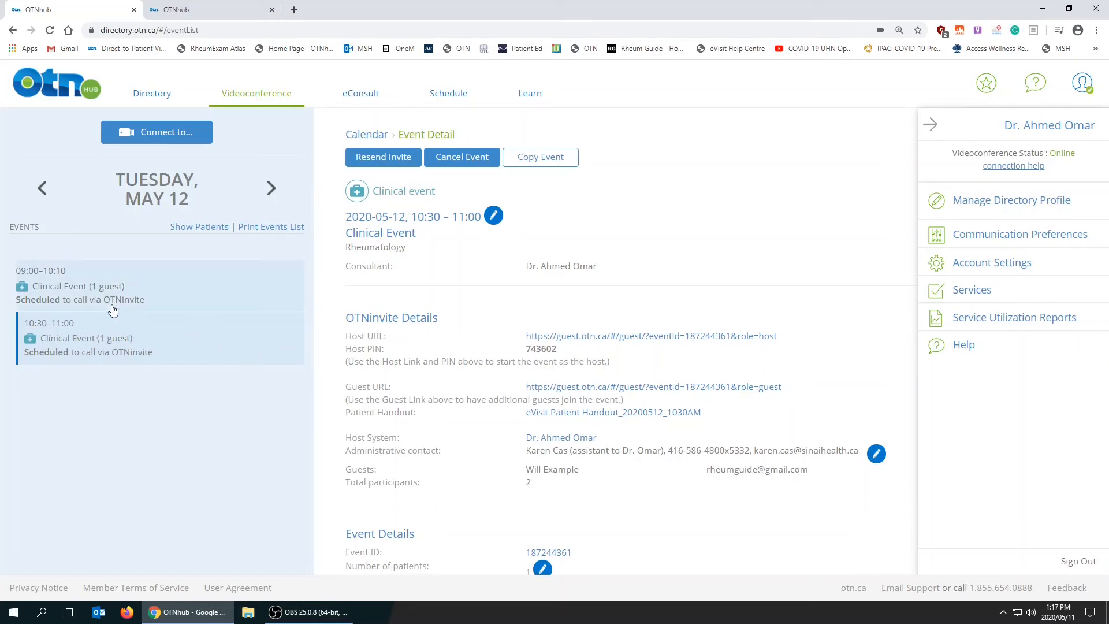
# Reschedule the 09:00 clinical event on May 12, 2020 to 13:00–14:00 and confirm the change.
pyautogui.click(113, 301)
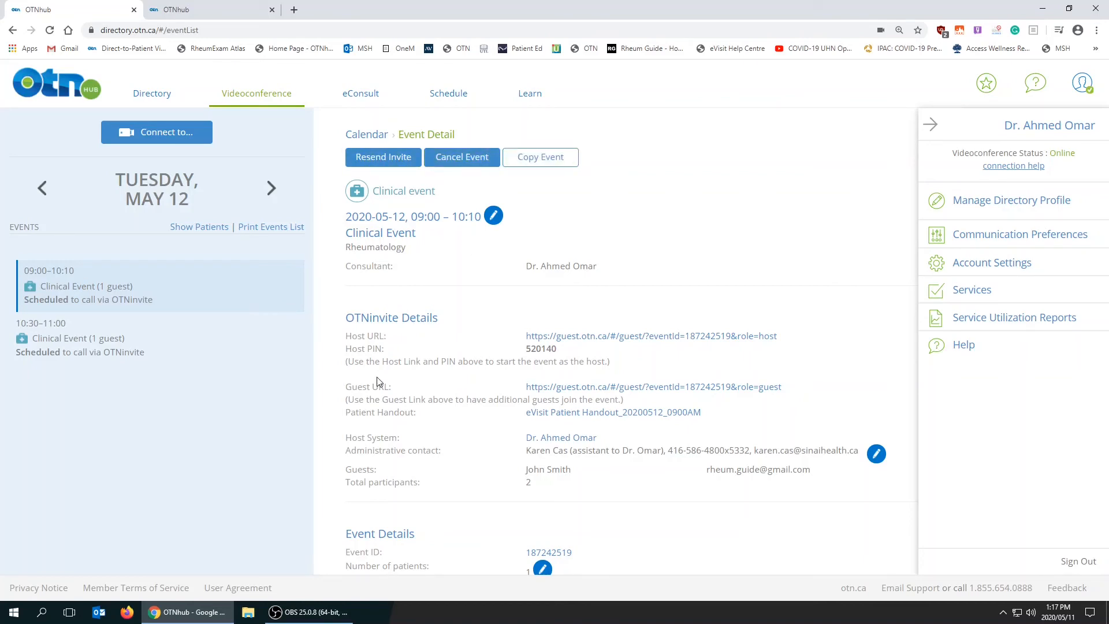
pyautogui.click(494, 215)
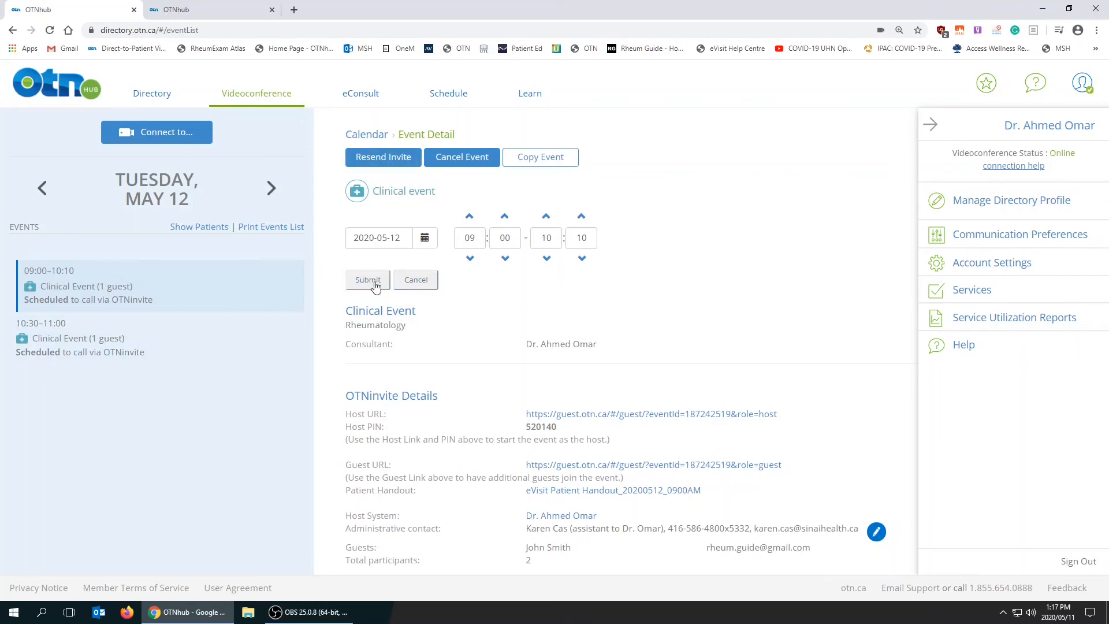
pyautogui.moveTo(478, 237); pyautogui.dragTo(462, 237)
pyautogui.write('13')
pyautogui.doubleClick(548, 237)
pyautogui.write('14')
pyautogui.doubleClick(576, 238)
pyautogui.write('0')
pyautogui.click(374, 283)
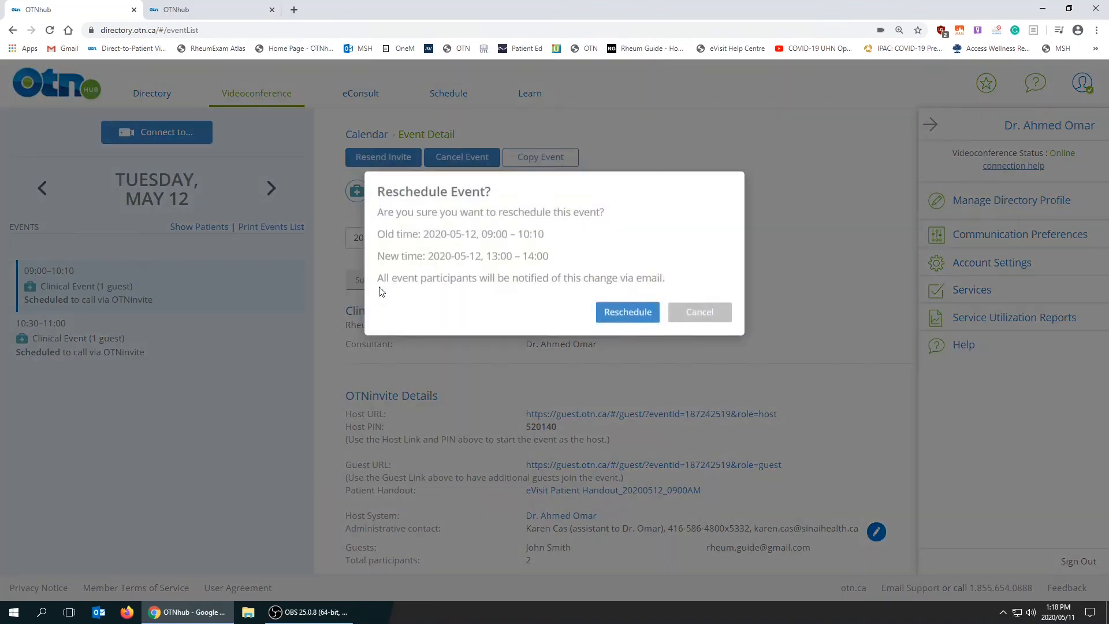
pyautogui.click(622, 321)
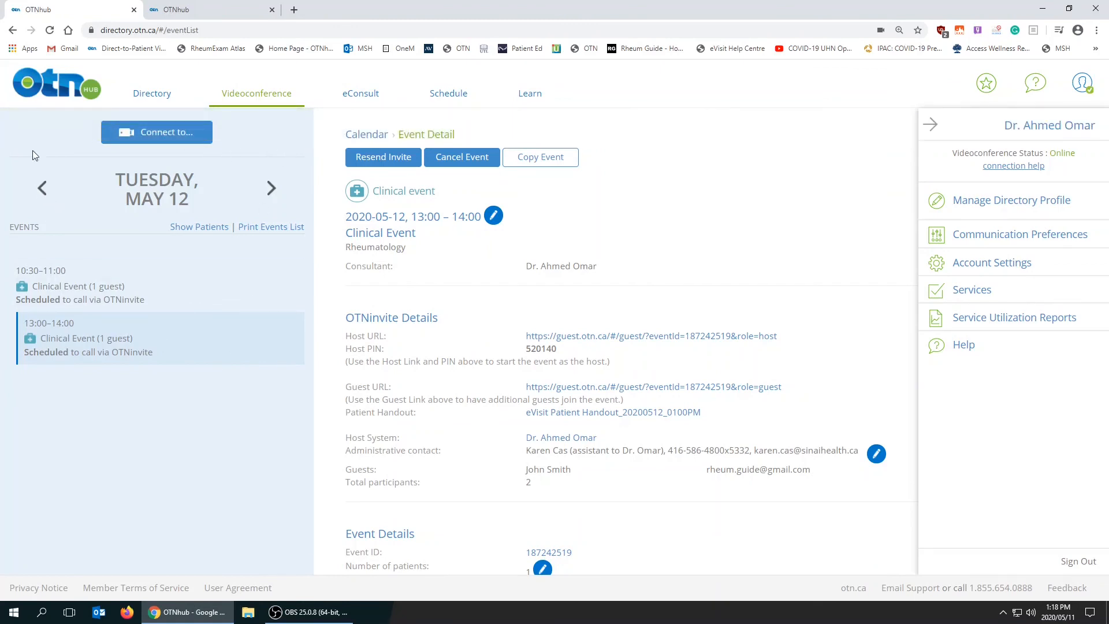
# Reload the videoconference calendar and display the events for May 12, 2020.
pyautogui.click(50, 30)
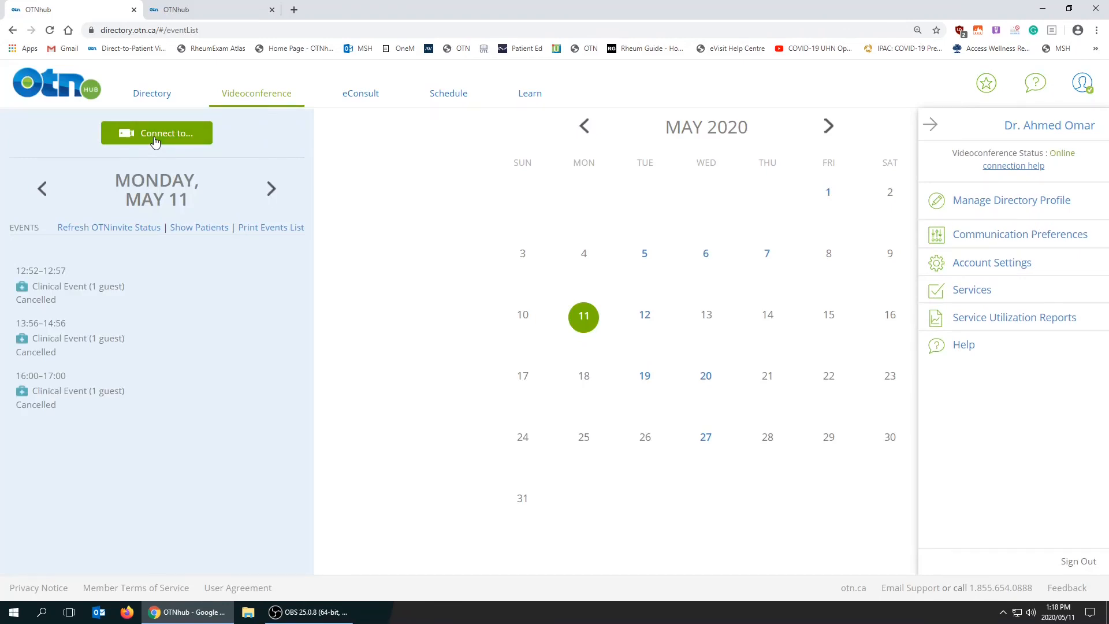
pyautogui.click(647, 324)
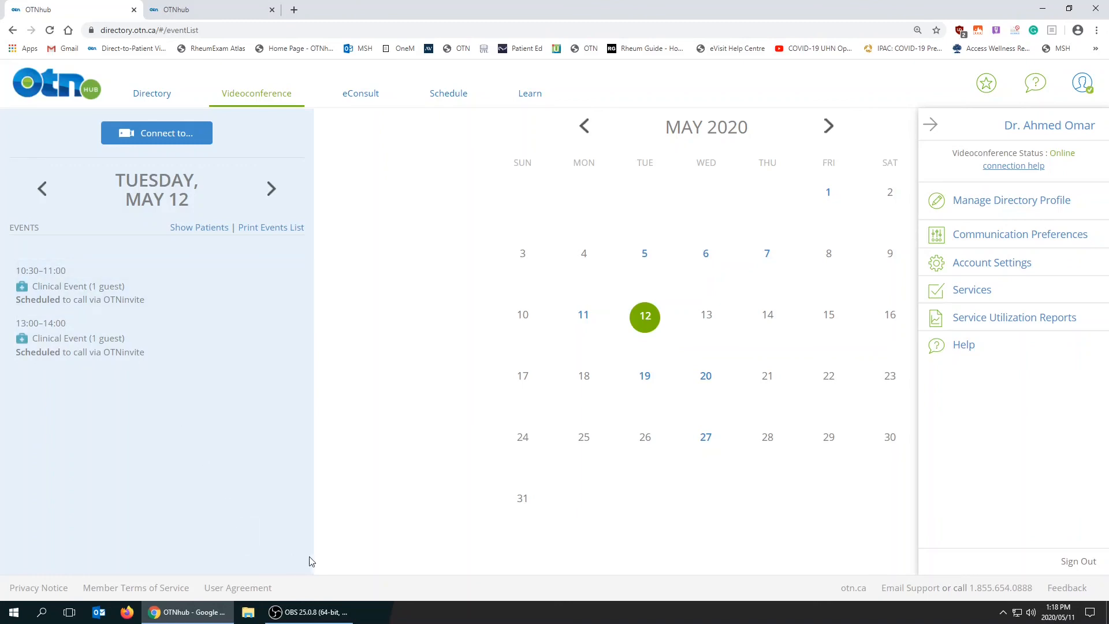
pyautogui.moveTo(312, 622)
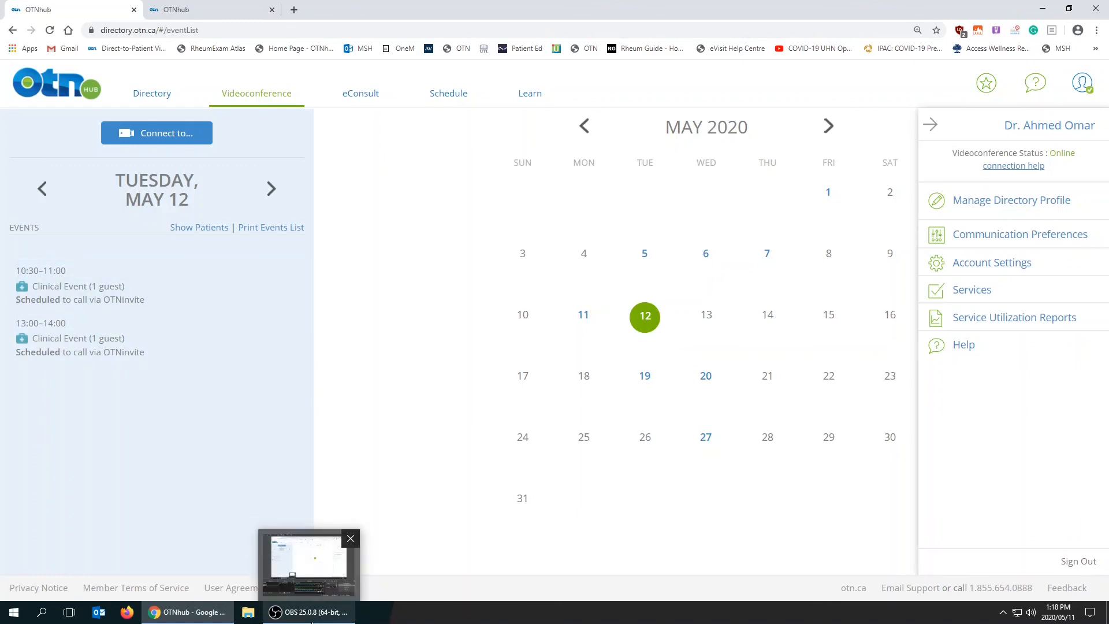
pyautogui.click(341, 613)
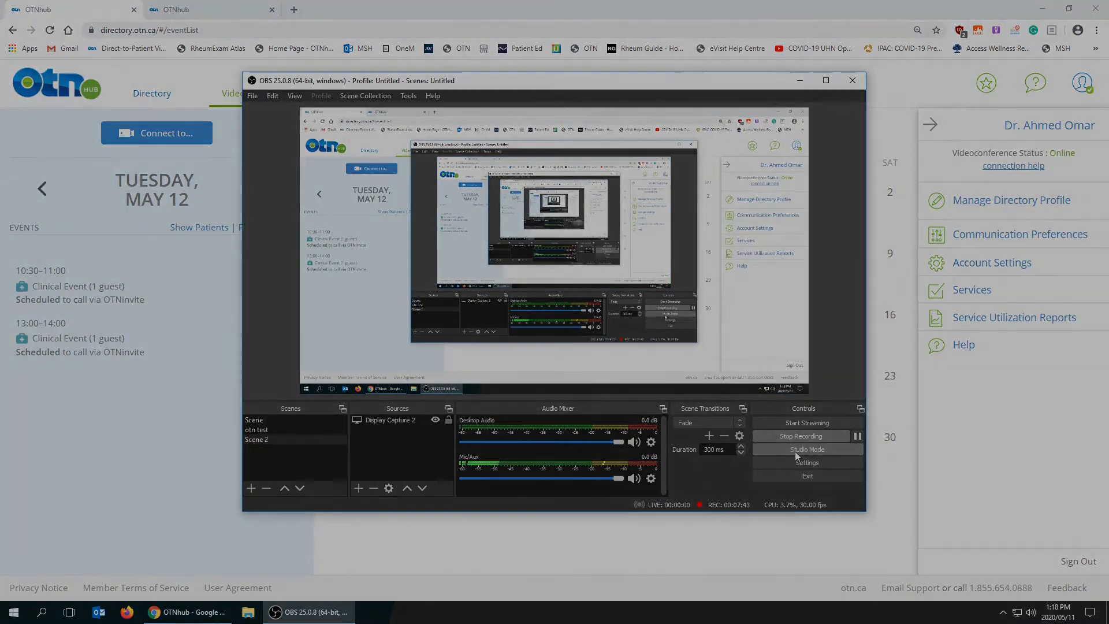